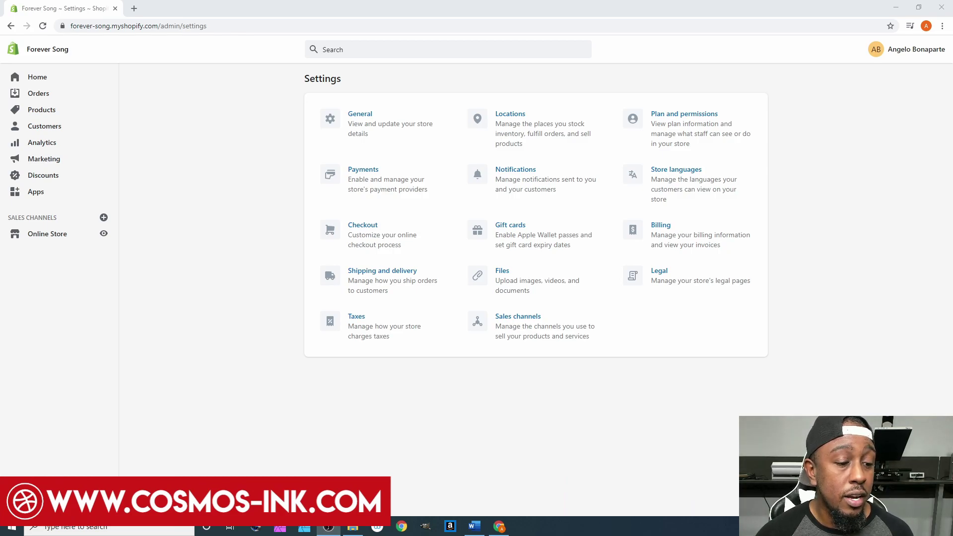
click(669, 184)
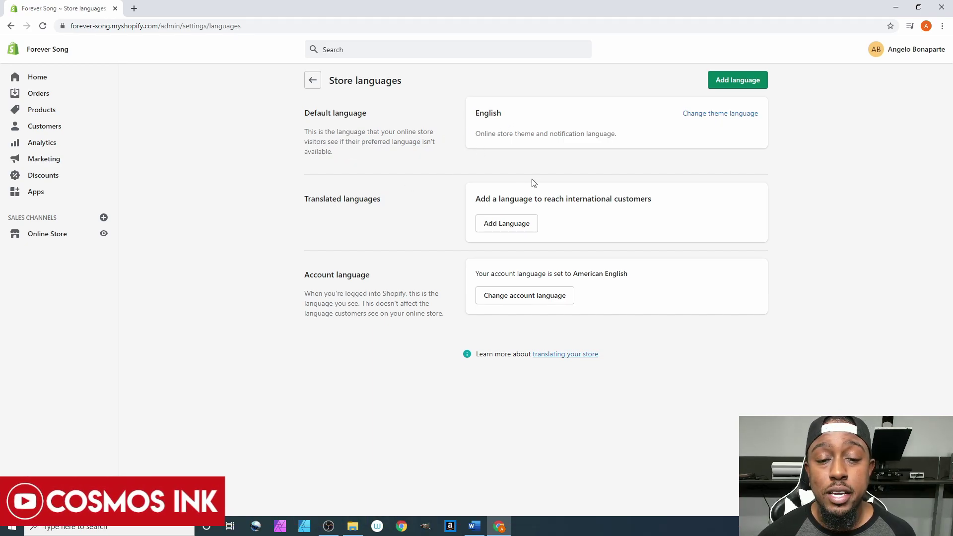
click(516, 224)
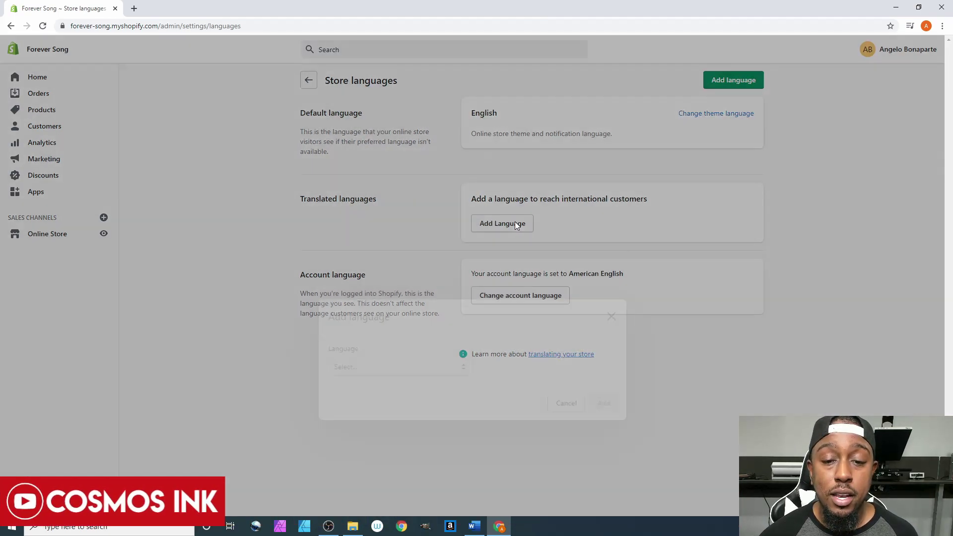
click(441, 282)
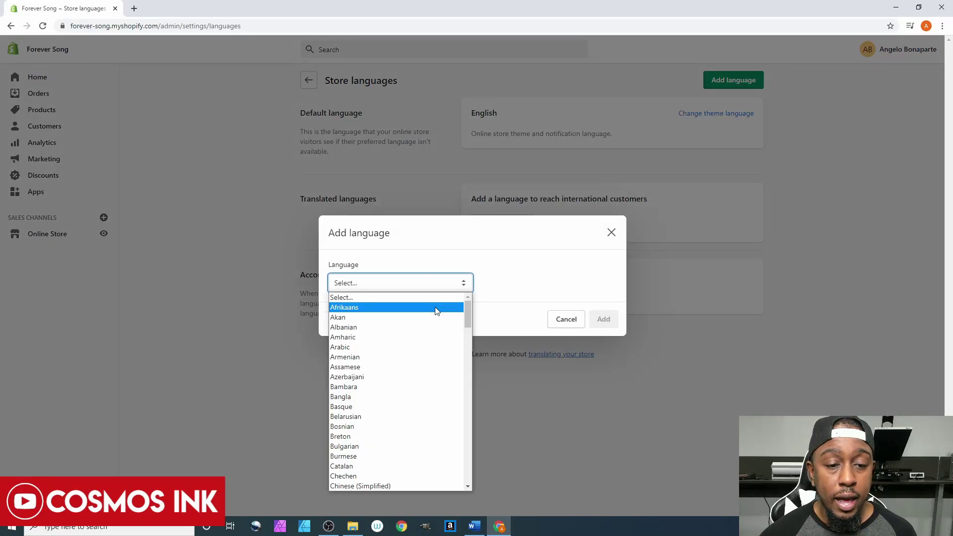
scroll(440, 348, down, 5)
scroll(439, 349, down, 5)
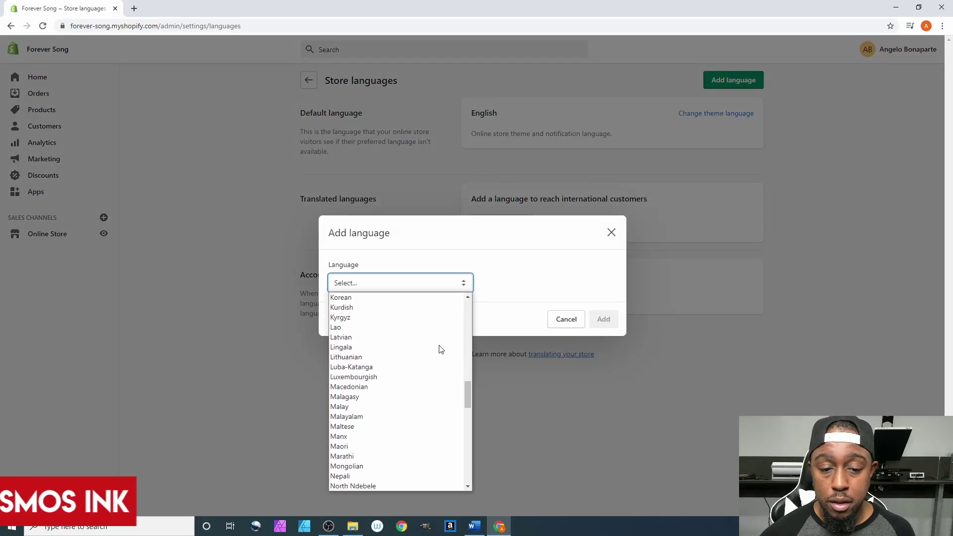
scroll(439, 349, down, 5)
scroll(439, 351, down, 5)
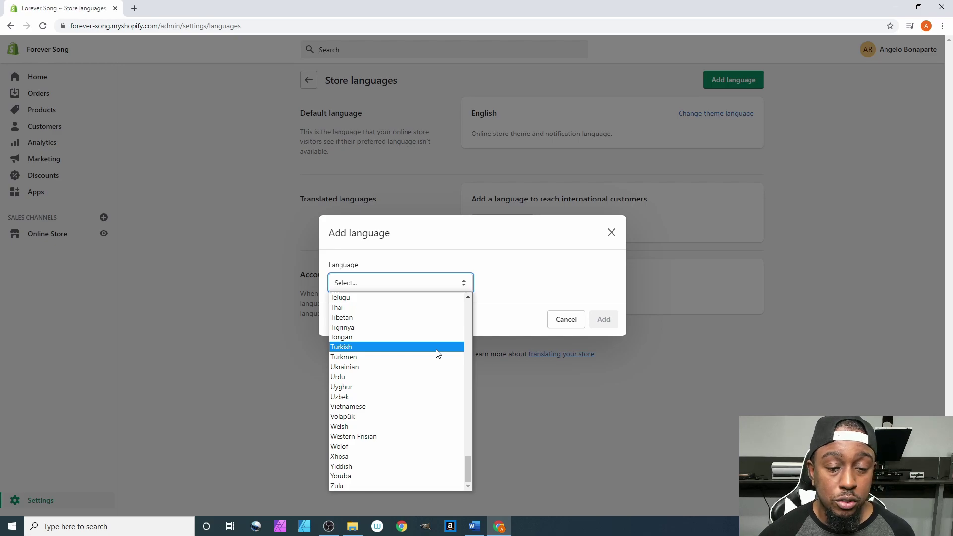
scroll(437, 353, up, 3)
scroll(437, 354, up, 3)
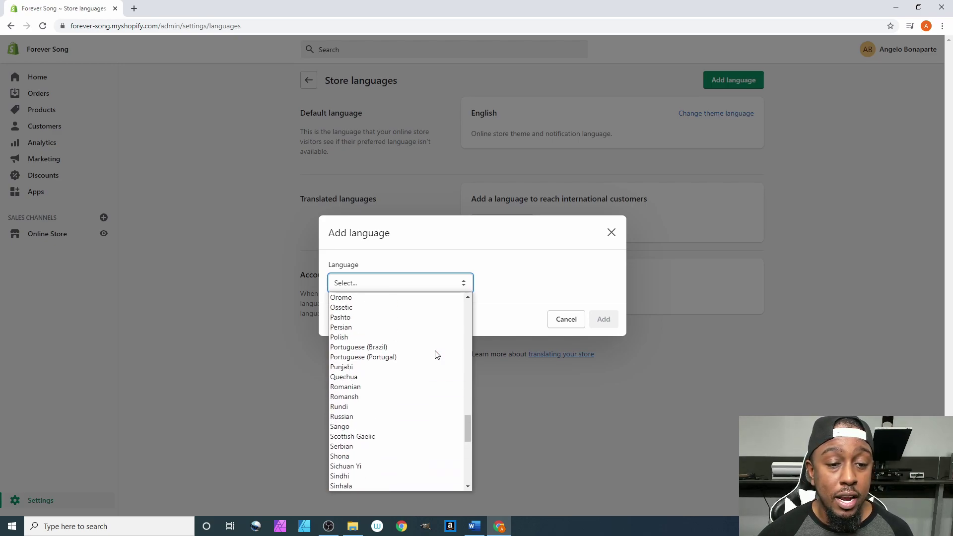
scroll(437, 354, up, 2)
scroll(437, 355, up, 2)
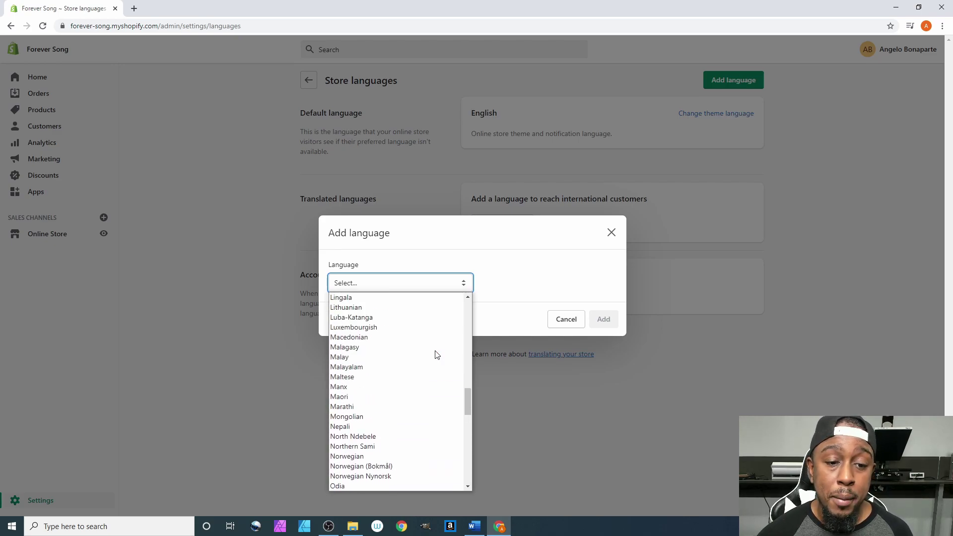
scroll(436, 354, up, 3)
scroll(437, 355, up, 5)
scroll(436, 354, up, 3)
scroll(435, 354, up, 4)
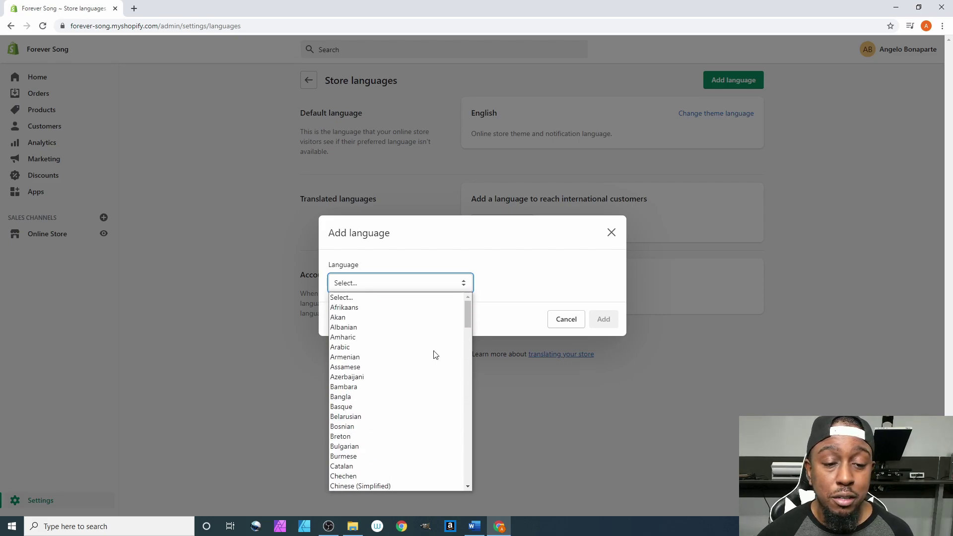
click(612, 233)
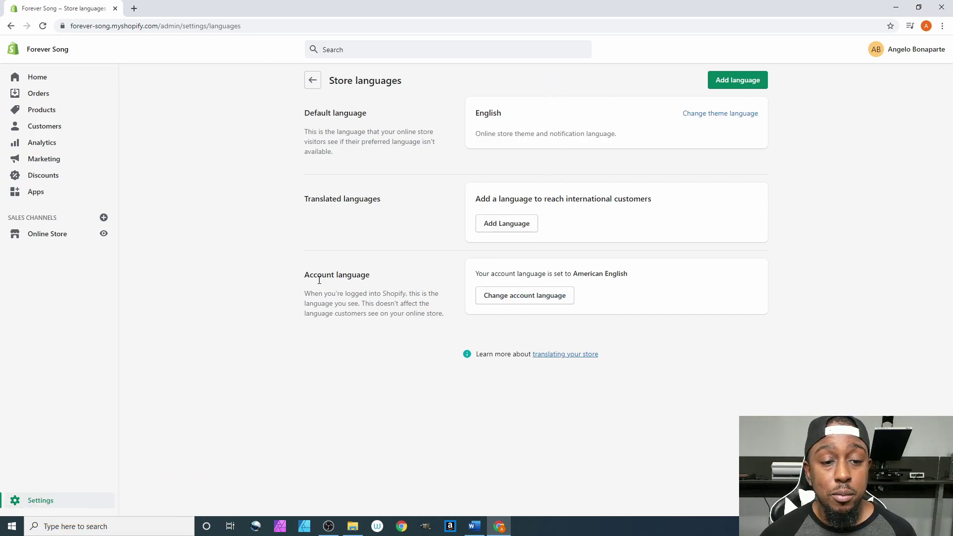
click(498, 297)
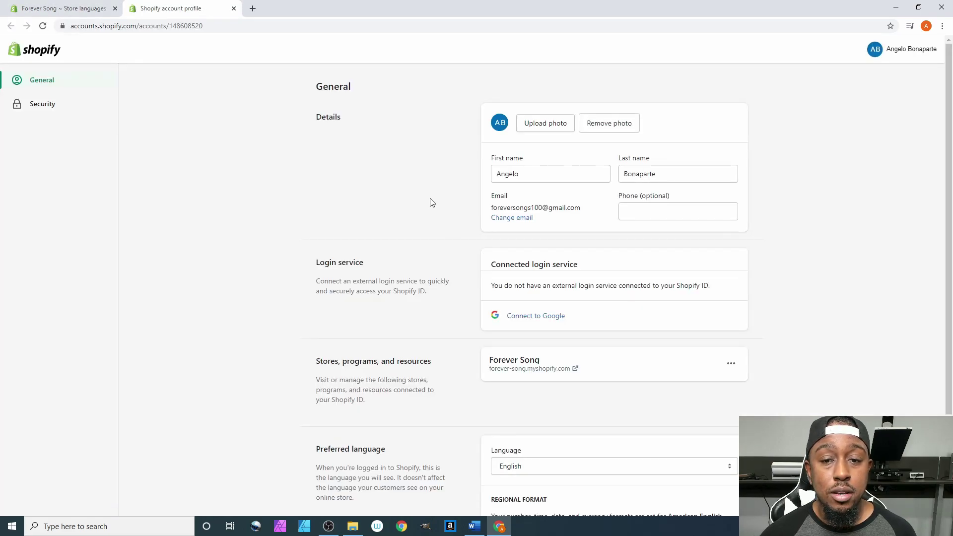
scroll(408, 214, down, 2)
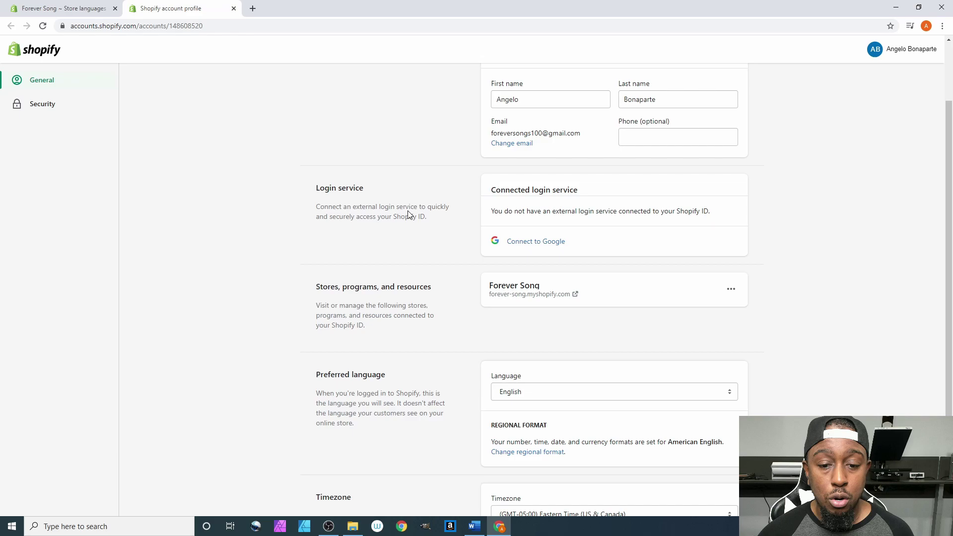
scroll(408, 214, down, 1)
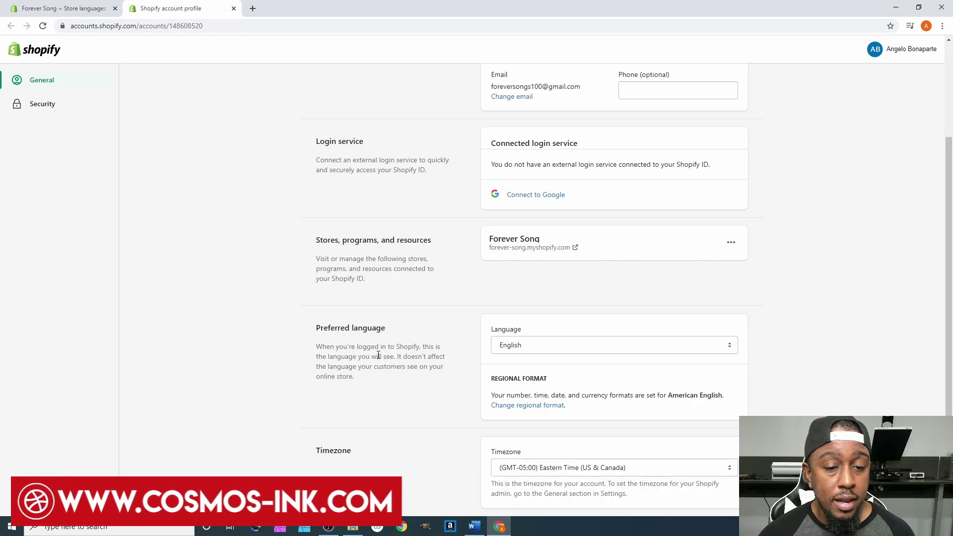
scroll(318, 184, up, 4)
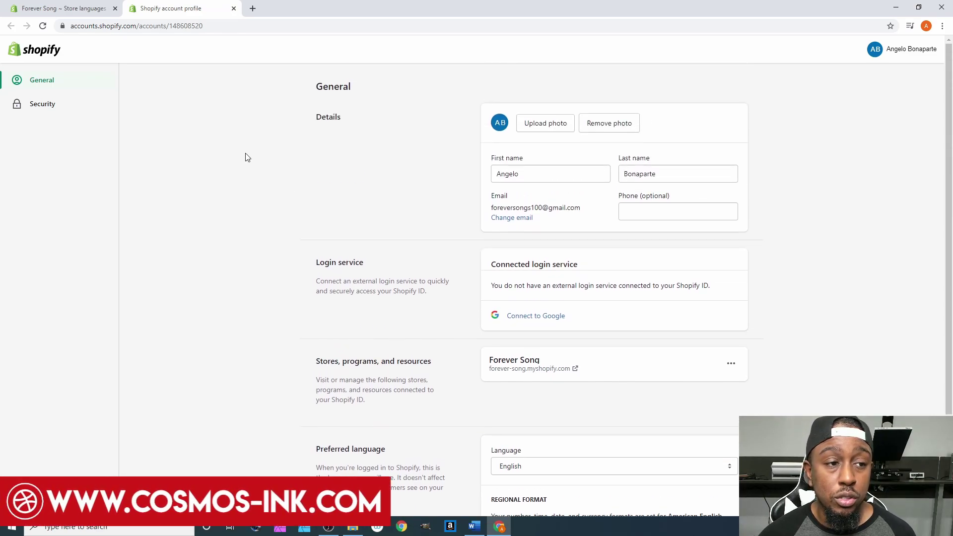
click(233, 8)
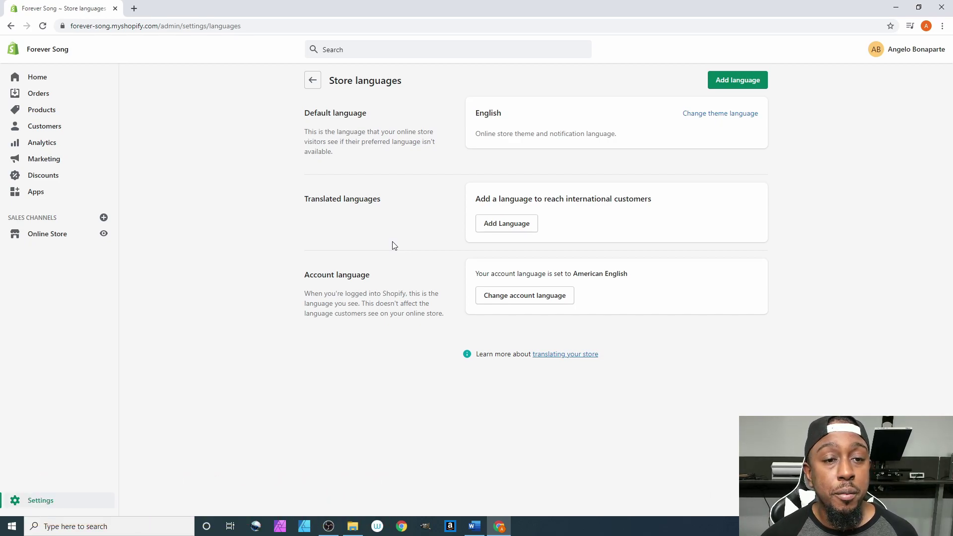
Leave the Store languages page without adding a language, returning to Settings.
click(313, 80)
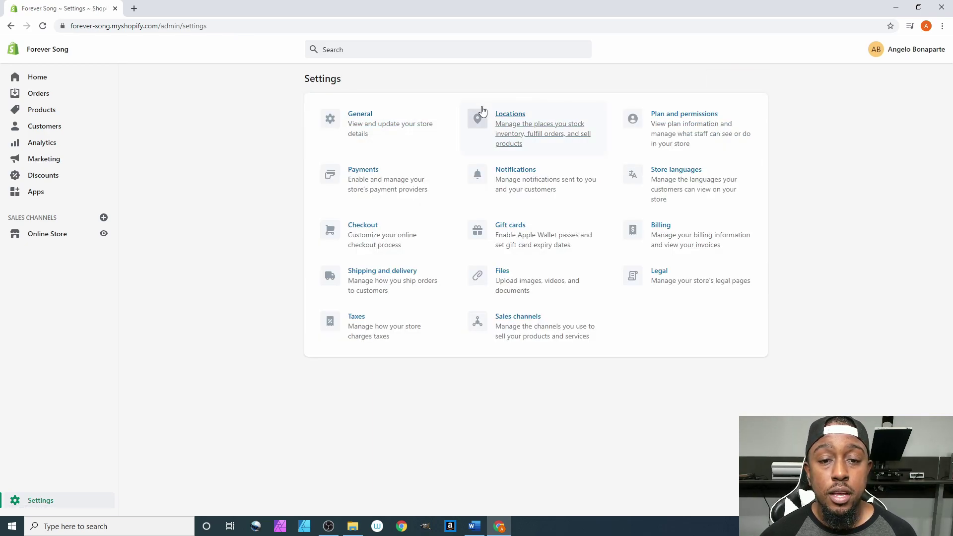